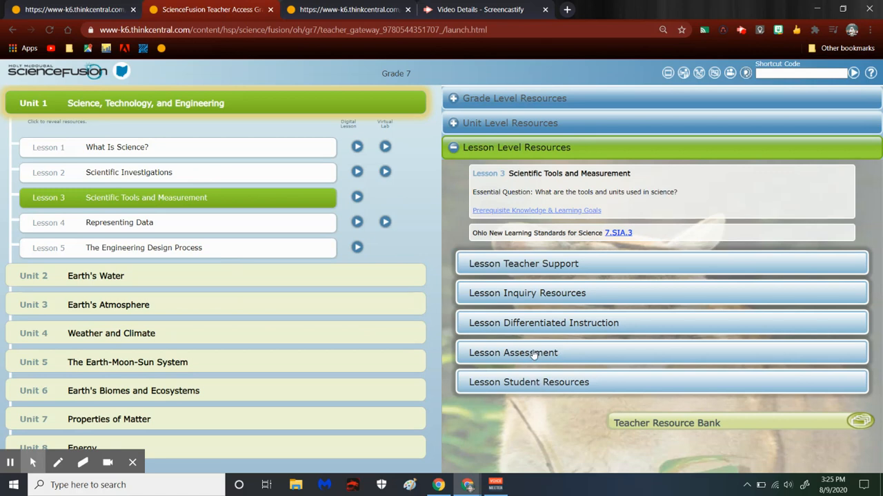
- Open the Lesson 3 assessment resources and assign the Lesson Quiz (Online Assessment)
{"action": "left_click", "coordinate": [495, 356]}
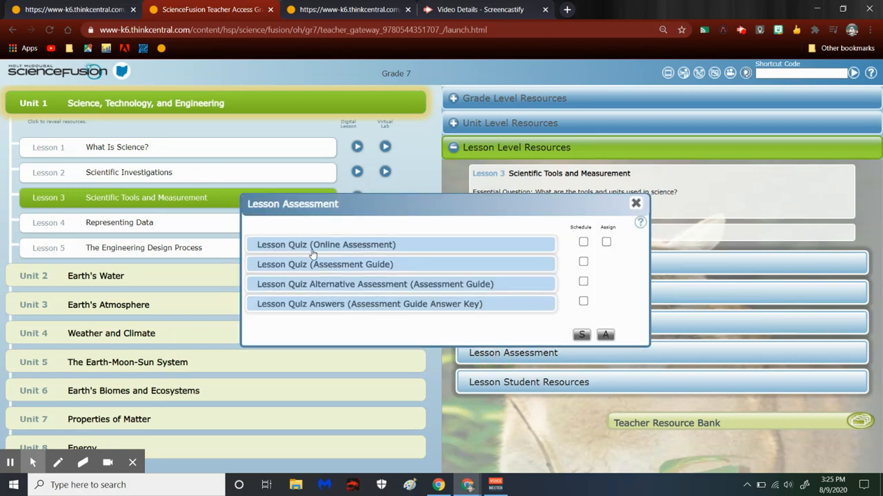
{"action": "left_click", "coordinate": [607, 242]}
{"action": "left_click", "coordinate": [605, 336]}
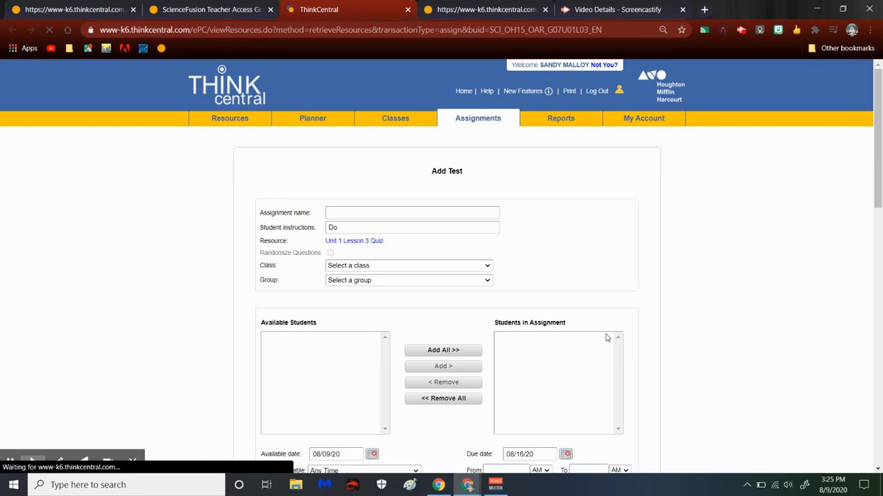
- Name the assignment 1.3 Quiz and add all students of the Grade 7 Science class to it
{"action": "left_click", "coordinate": [337, 210]}
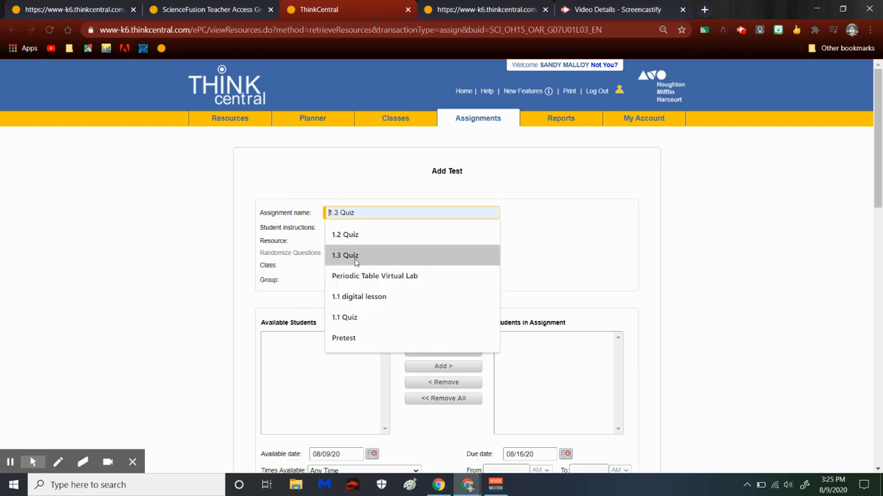
{"action": "left_click", "coordinate": [354, 257]}
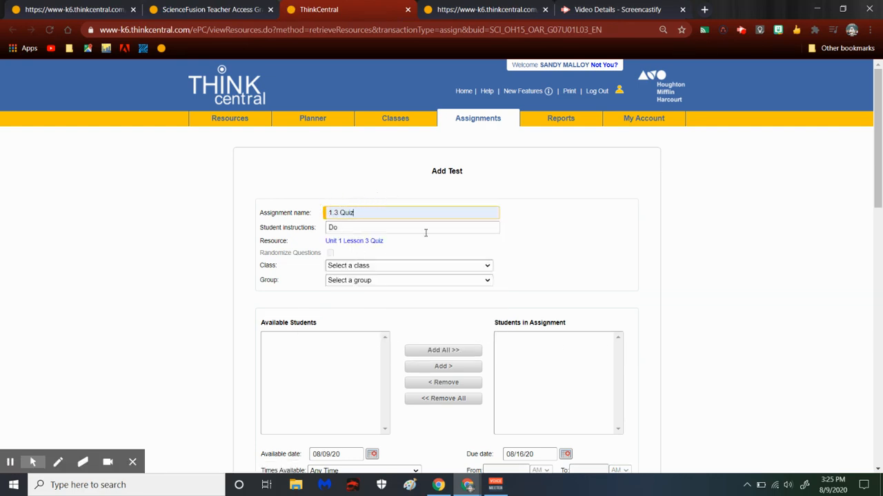
{"action": "left_click", "coordinate": [399, 269]}
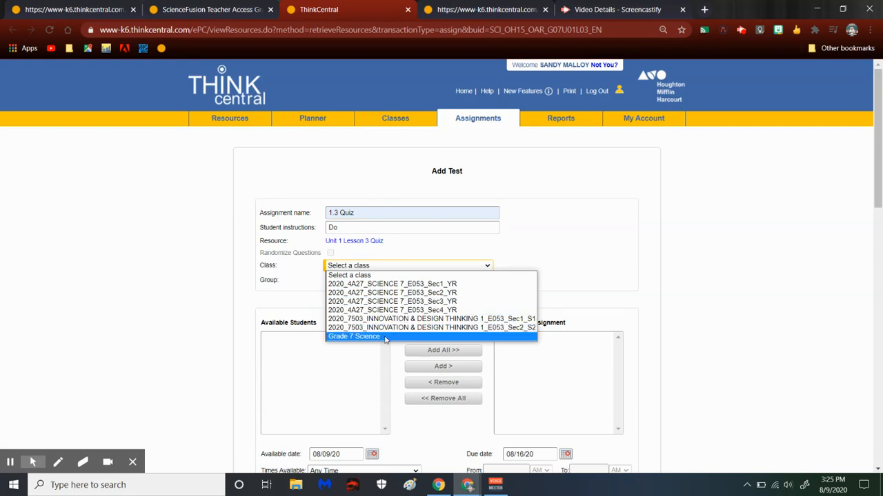
{"action": "left_click", "coordinate": [386, 336]}
{"action": "left_click", "coordinate": [451, 352]}
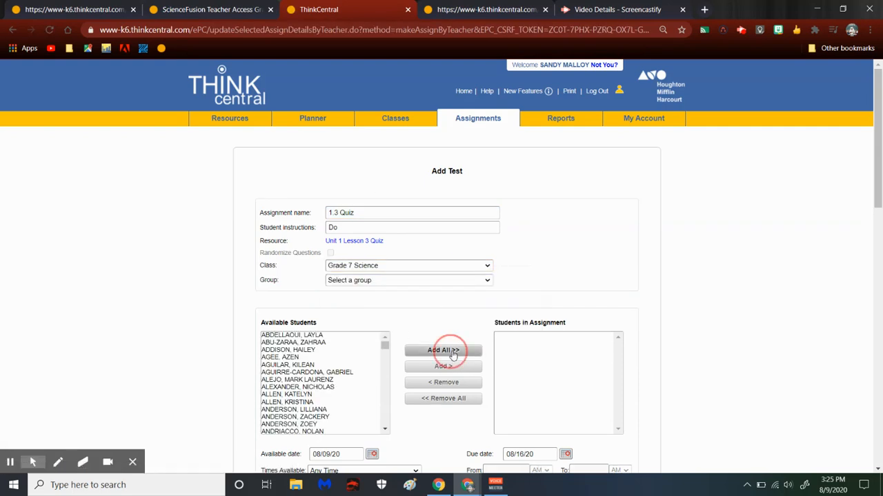
- Set the quiz's due date to 08/09/20 and its times available to Any Time
{"action": "scroll", "coordinate": [617, 339], "scroll_direction": "down", "scroll_amount": 2}
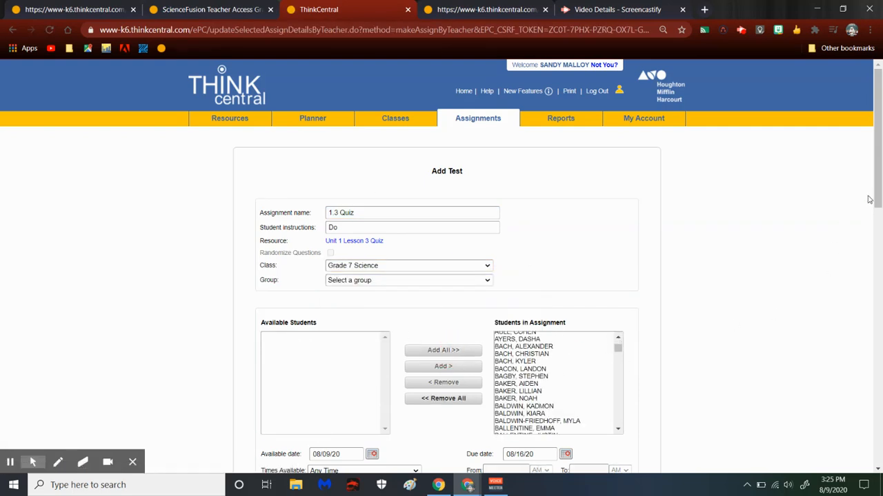
{"action": "scroll", "coordinate": [876, 177], "scroll_direction": "down", "scroll_amount": 3}
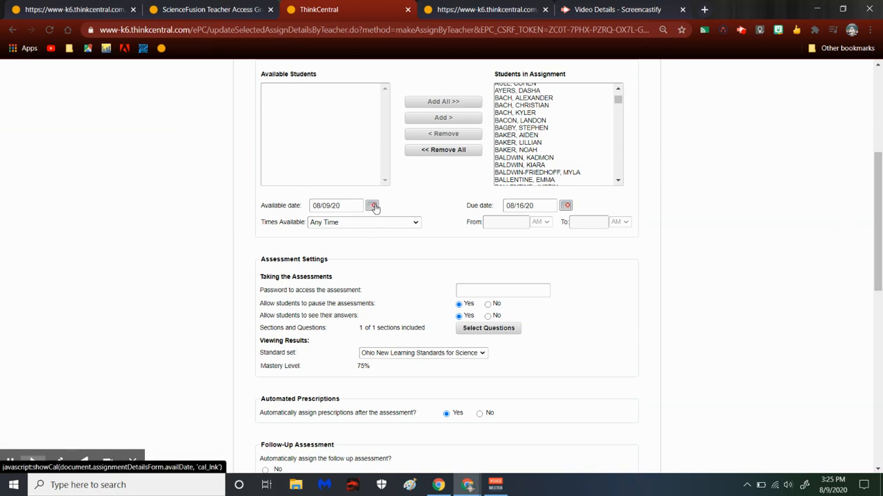
{"action": "left_click", "coordinate": [565, 206]}
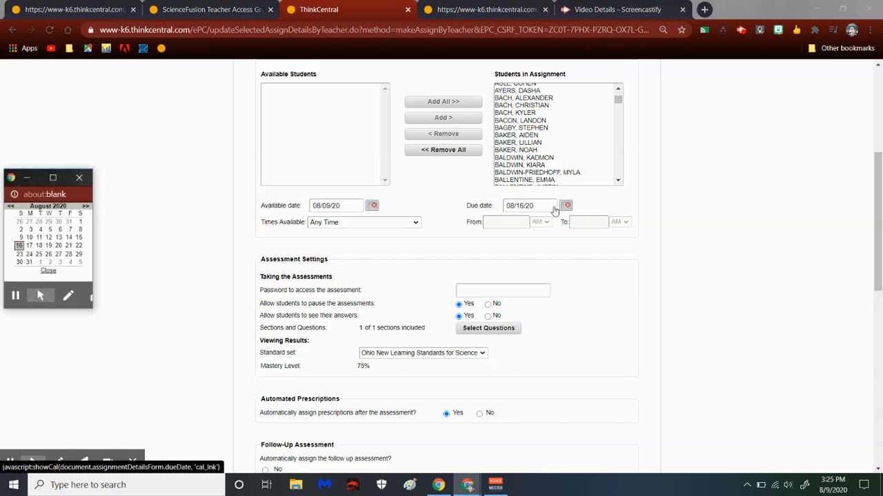
{"action": "left_click", "coordinate": [21, 239]}
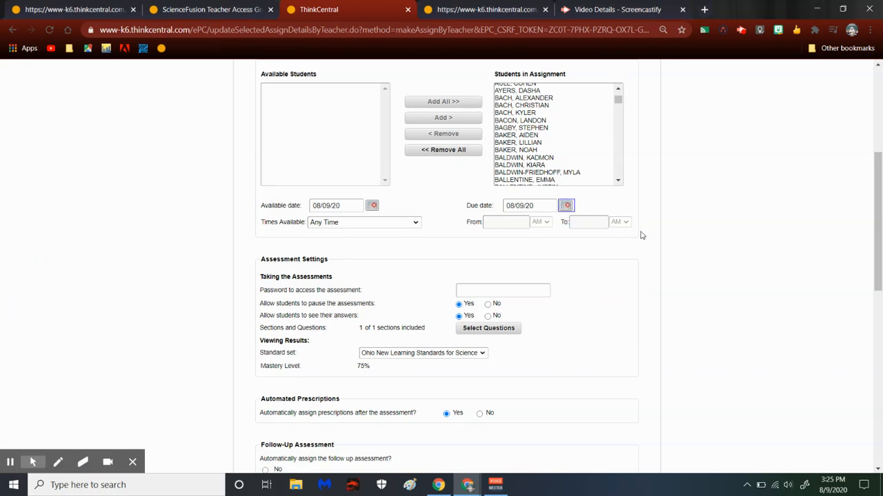
{"action": "left_click", "coordinate": [393, 223]}
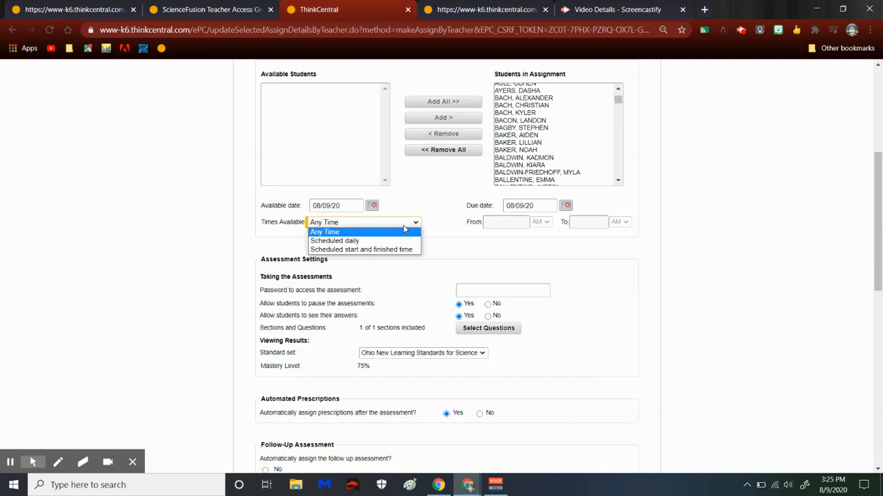
{"action": "left_click", "coordinate": [404, 231]}
- Review Question 5 of the Unit 1 Lesson 3 Quiz, exclude it from the test, and save the question selection
{"action": "scroll", "coordinate": [618, 249], "scroll_direction": "down", "scroll_amount": 1}
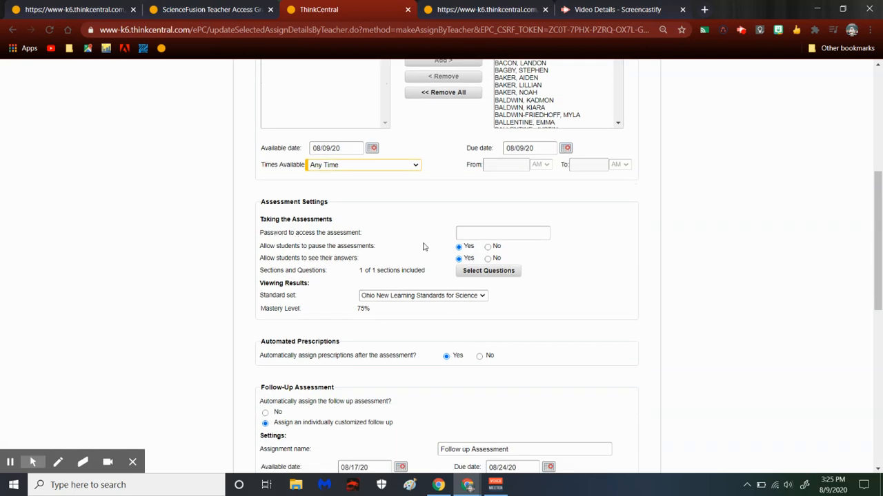
{"action": "left_click", "coordinate": [489, 236]}
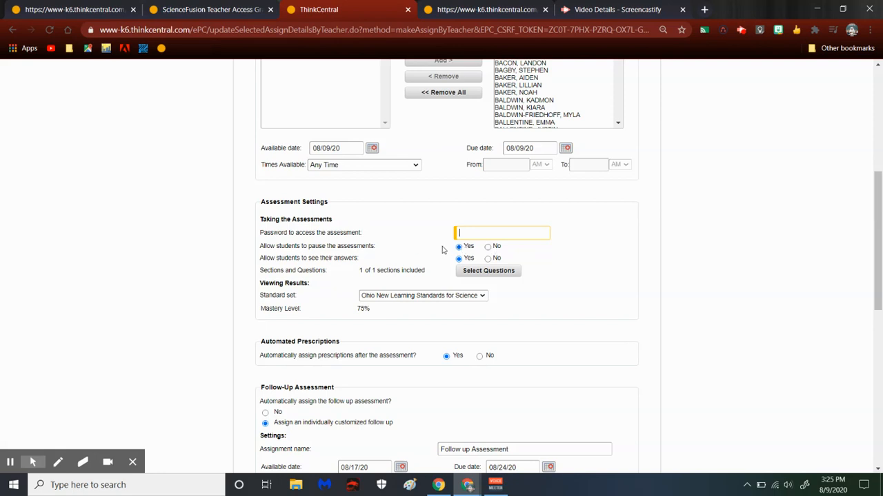
{"action": "scroll", "coordinate": [443, 249], "scroll_direction": "down", "scroll_amount": 1}
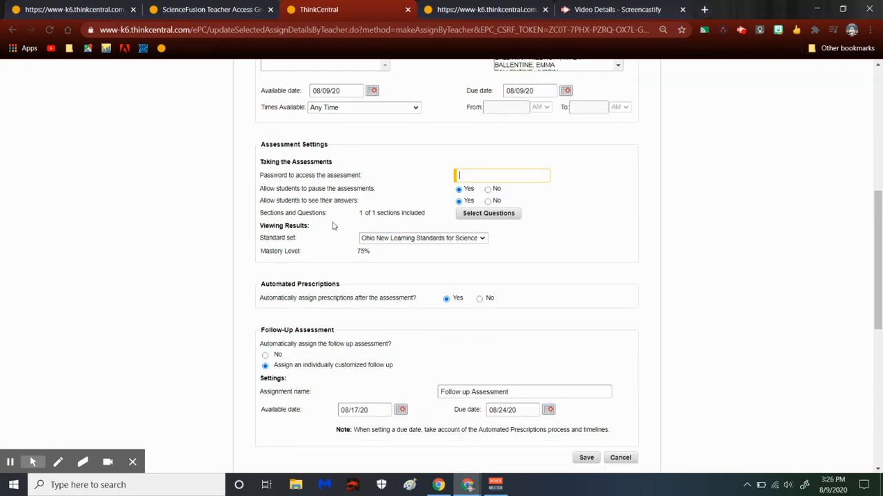
{"action": "left_click", "coordinate": [476, 214]}
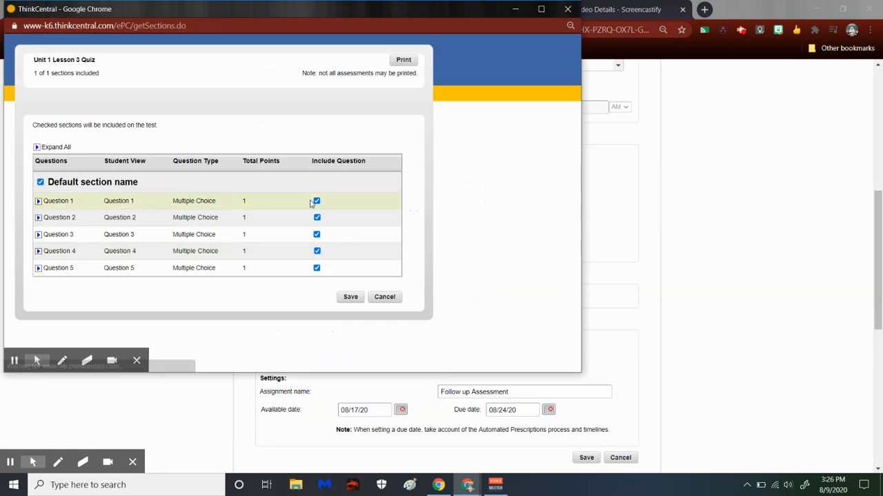
{"action": "left_click", "coordinate": [38, 269]}
{"action": "scroll", "coordinate": [261, 143], "scroll_direction": "down", "scroll_amount": 3}
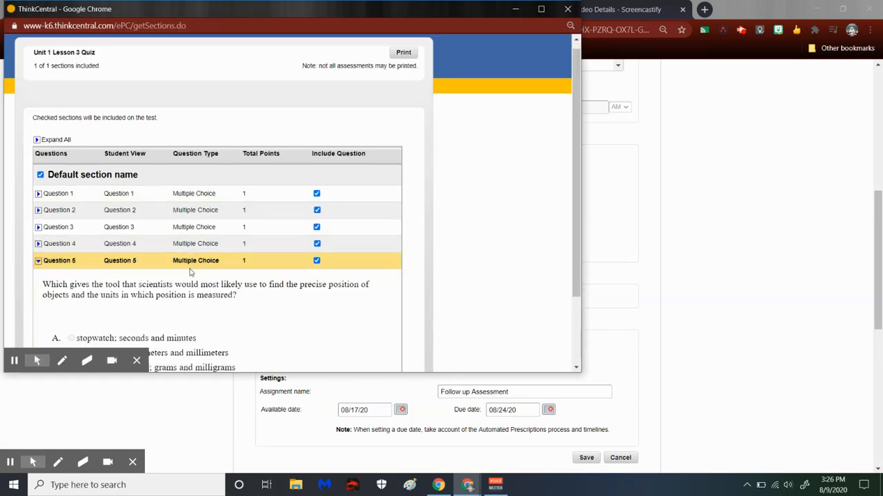
{"action": "left_click", "coordinate": [316, 170]}
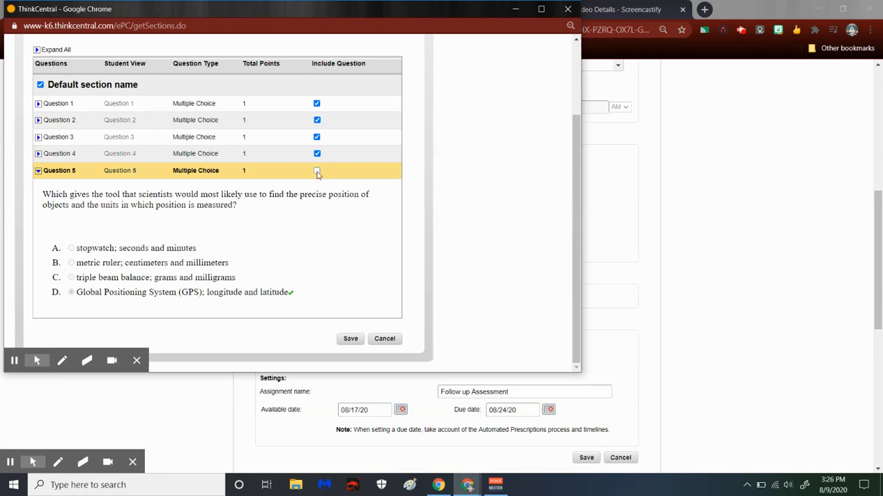
{"action": "left_click", "coordinate": [350, 340]}
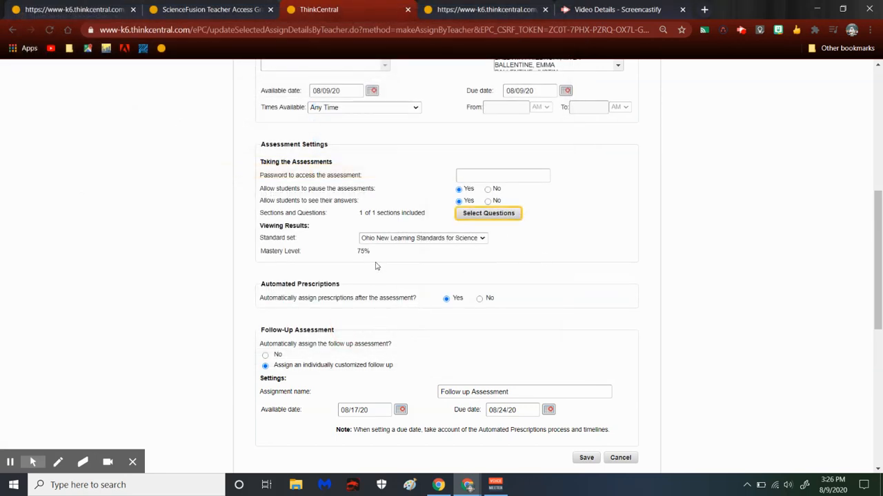
- Choose Ohio New Learning Standards for Science as the standard set for viewing results
{"action": "left_click", "coordinate": [396, 236]}
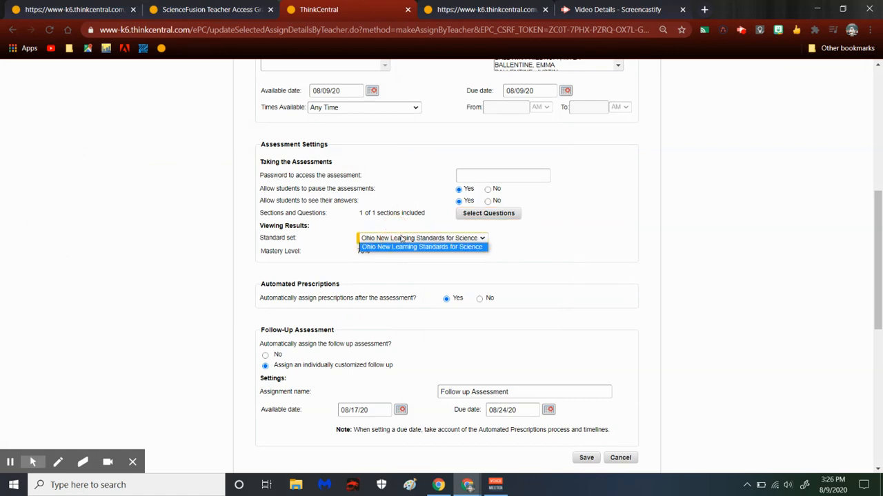
{"action": "left_click", "coordinate": [407, 246]}
{"action": "left_click_drag", "start_coordinate": [365, 264], "coordinate": [358, 257]}
{"action": "left_click", "coordinate": [363, 261]}
{"action": "left_click", "coordinate": [363, 258]}
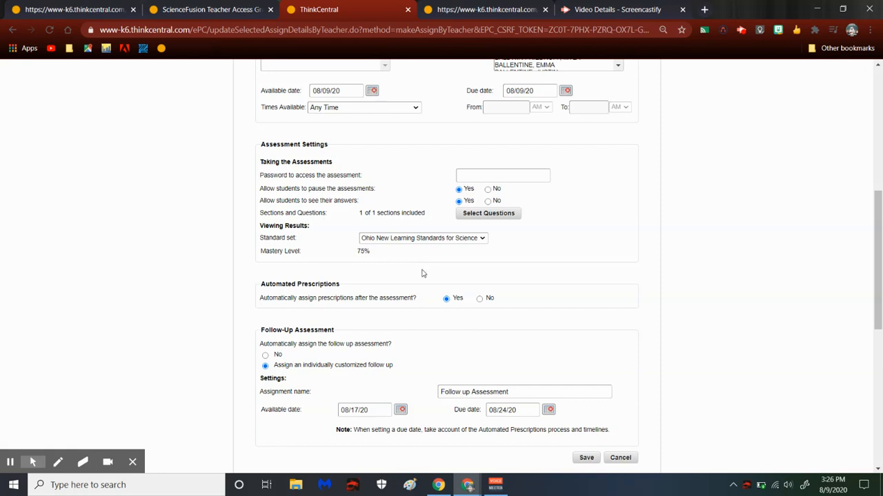
- Try No for automated prescriptions and the follow-up assessment, and restore Yes and the individually customized follow up
{"action": "scroll", "coordinate": [291, 263], "scroll_direction": "down", "scroll_amount": 1}
{"action": "left_click", "coordinate": [480, 241]}
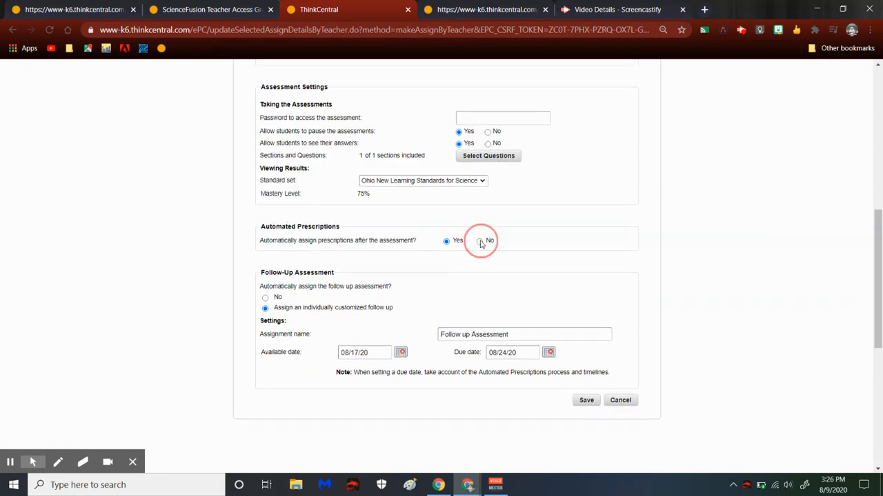
{"action": "left_click", "coordinate": [446, 241]}
{"action": "double_click", "coordinate": [363, 194]}
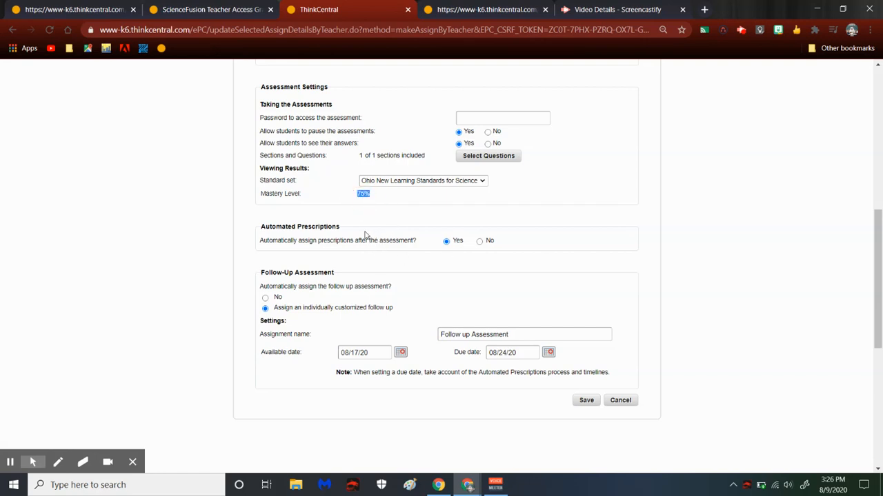
{"action": "left_click", "coordinate": [265, 298]}
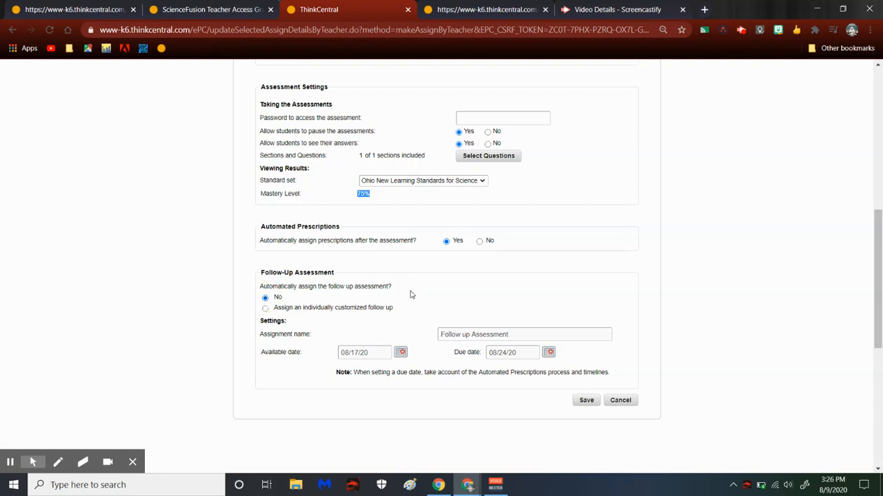
{"action": "left_click", "coordinate": [265, 309]}
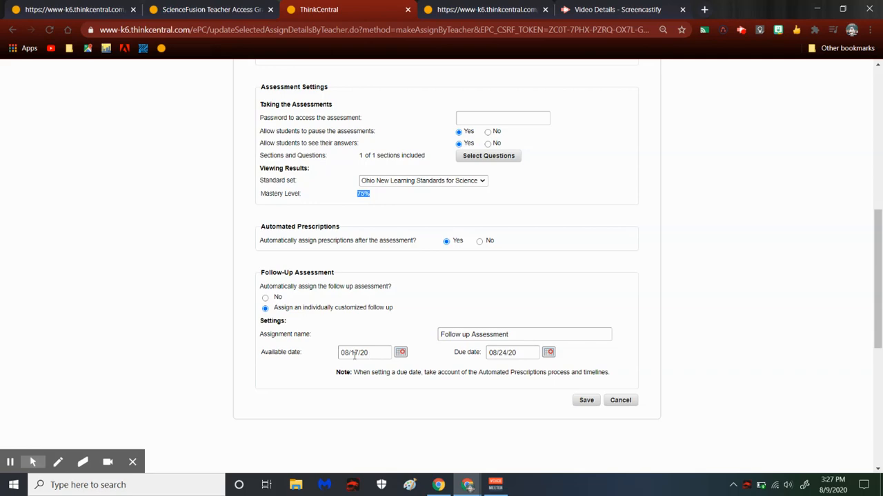
- Set the follow-up assessment's available date to 08/10/20 and its due date to 08/11/20
{"action": "left_click_drag", "start_coordinate": [338, 372], "coordinate": [371, 373]}
{"action": "scroll", "coordinate": [460, 266], "scroll_direction": "up", "scroll_amount": 3}
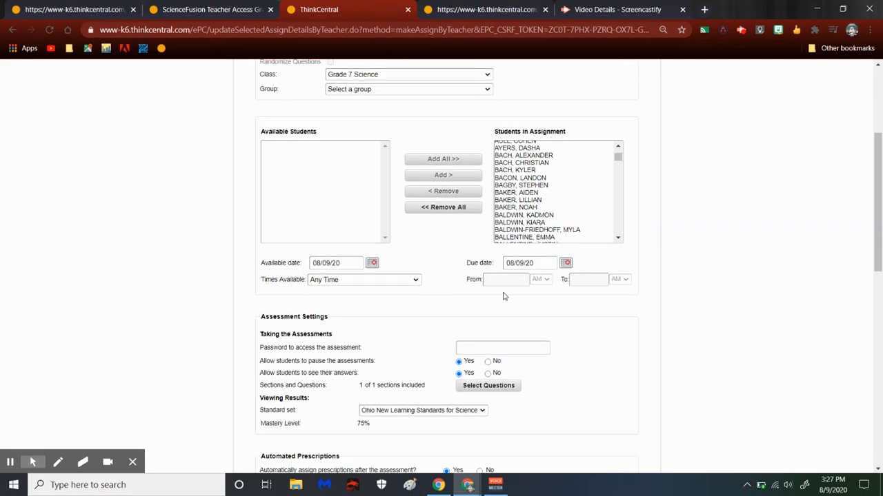
{"action": "scroll", "coordinate": [427, 357], "scroll_direction": "down", "scroll_amount": 2}
{"action": "scroll", "coordinate": [350, 307], "scroll_direction": "up", "scroll_amount": 2}
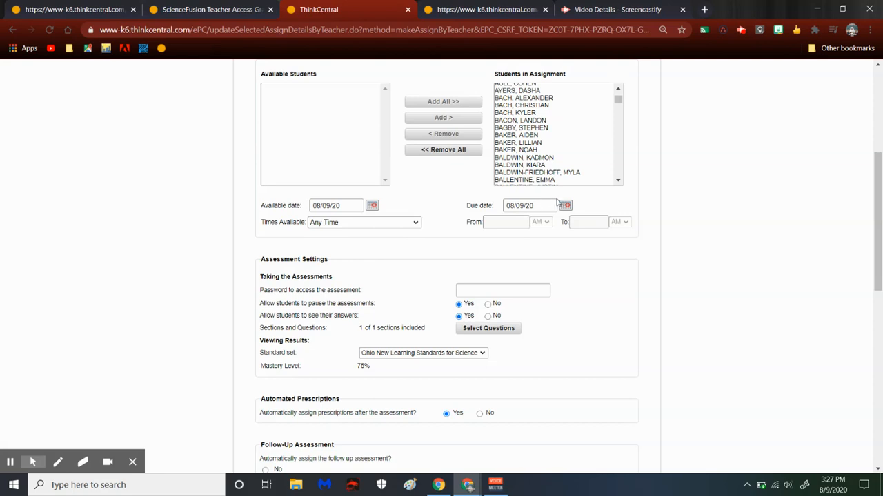
{"action": "scroll", "coordinate": [552, 251], "scroll_direction": "down", "scroll_amount": 3}
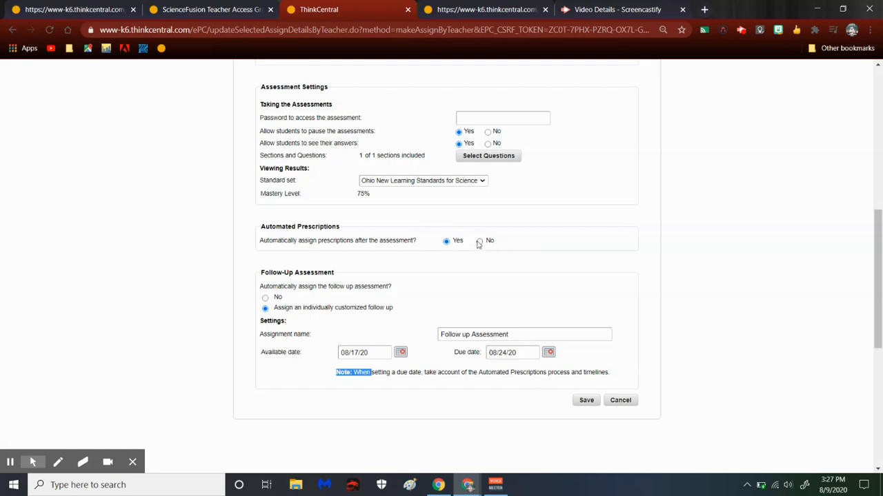
{"action": "left_click", "coordinate": [401, 352]}
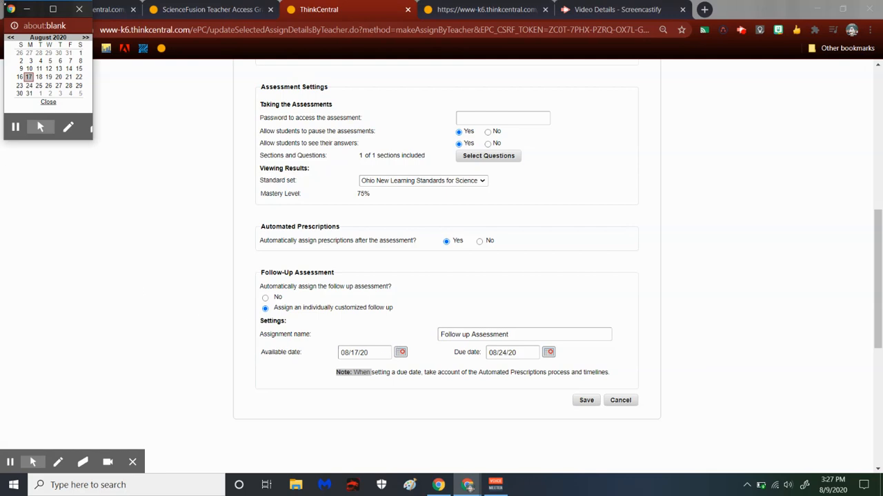
{"action": "left_click", "coordinate": [29, 69]}
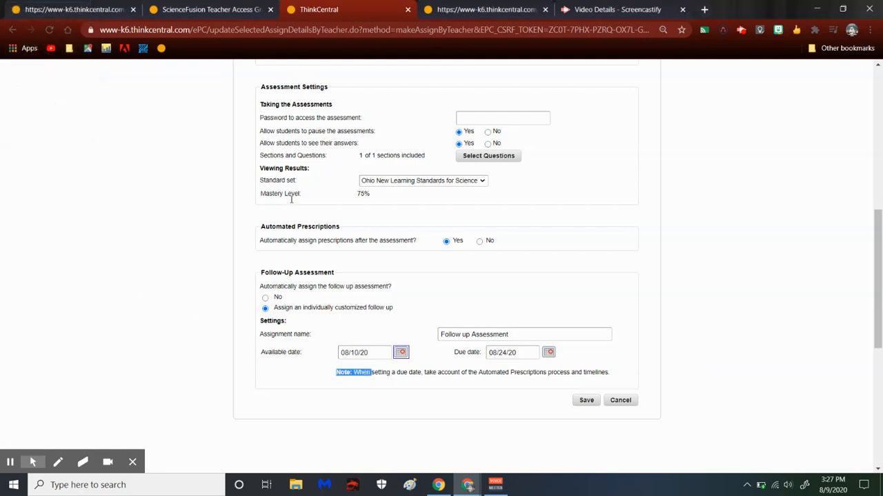
{"action": "left_click", "coordinate": [548, 353]}
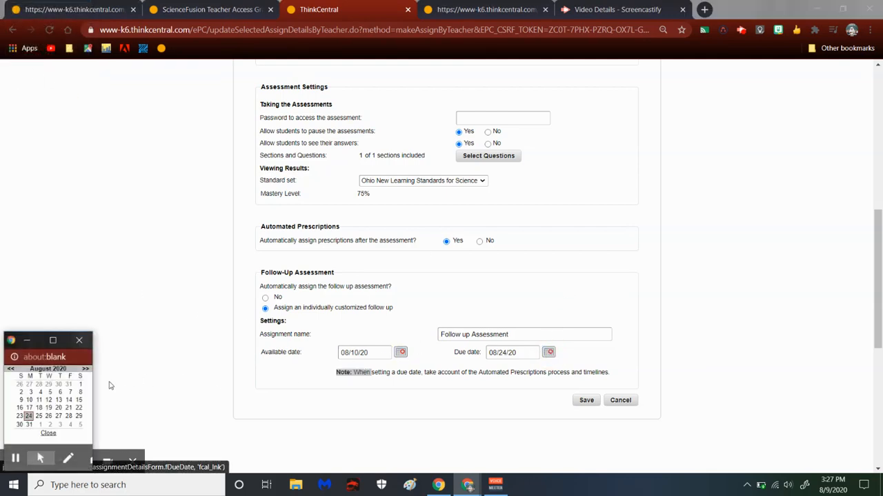
{"action": "left_click", "coordinate": [39, 400]}
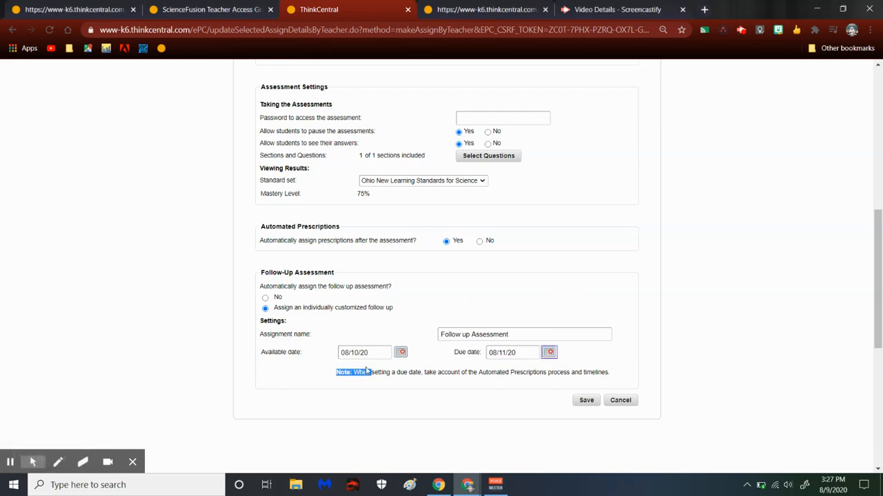
{"action": "scroll", "coordinate": [609, 278], "scroll_direction": "up", "scroll_amount": 3}
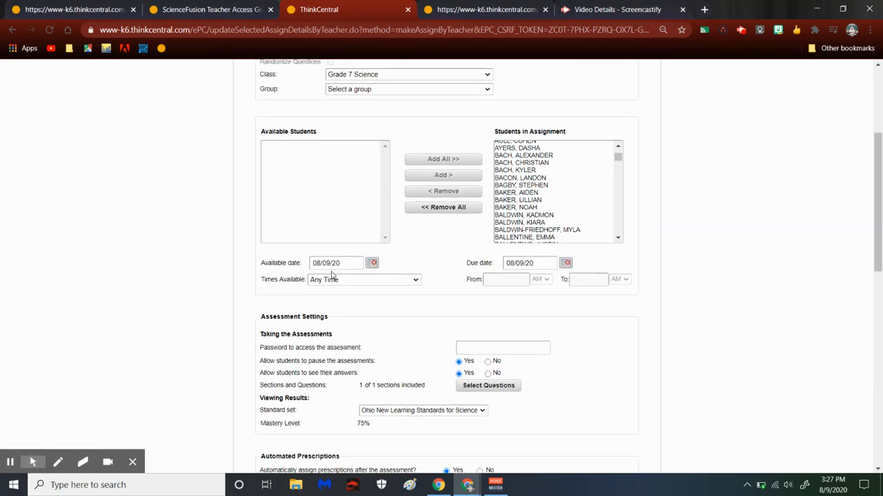
{"action": "scroll", "coordinate": [378, 301], "scroll_direction": "down", "scroll_amount": 2}
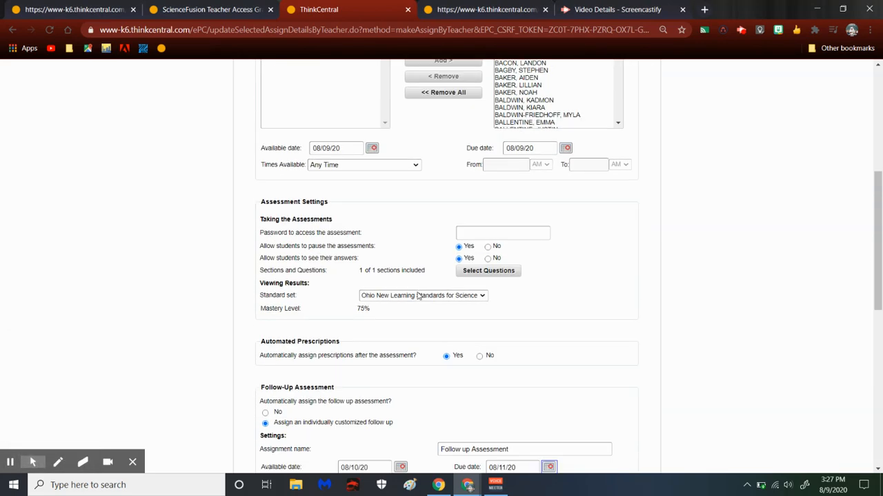
{"action": "scroll", "coordinate": [304, 287], "scroll_direction": "down", "scroll_amount": 2}
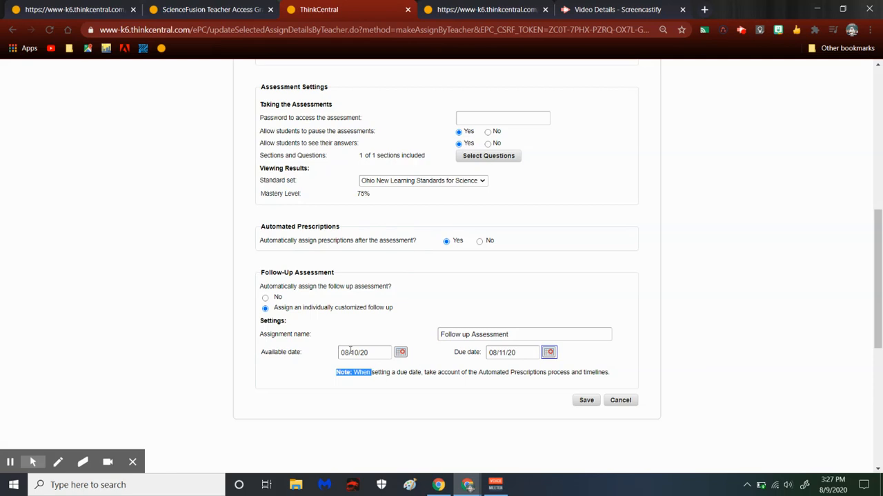
{"action": "scroll", "coordinate": [403, 281], "scroll_direction": "down", "scroll_amount": 1}
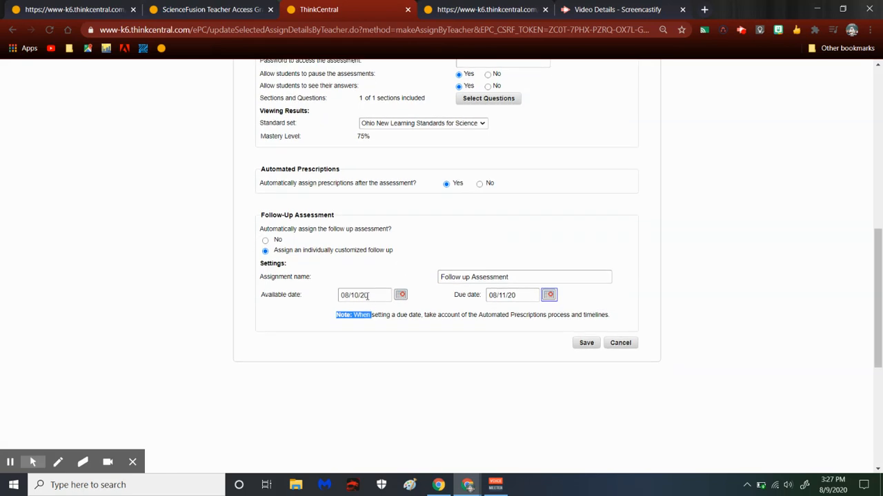
- Save the Unit 1 Lesson 3 quiz settings and confirm creation of the new assignment
{"action": "left_click", "coordinate": [587, 344]}
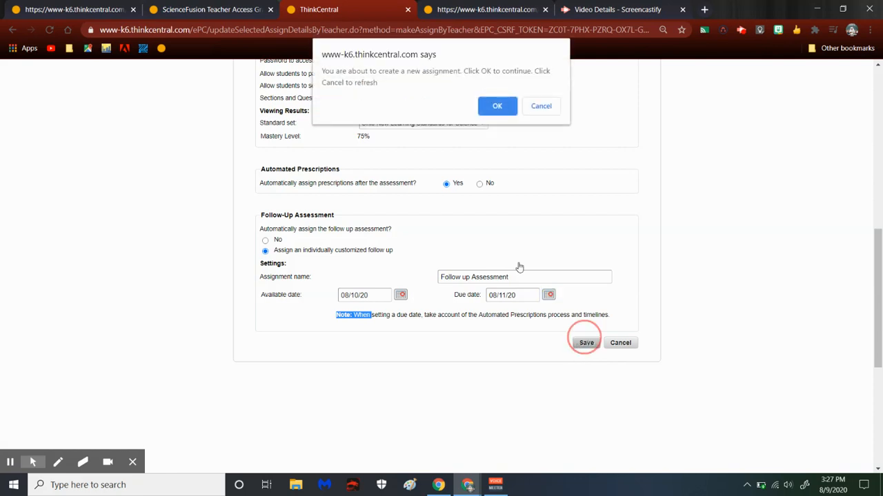
{"action": "left_click", "coordinate": [501, 109]}
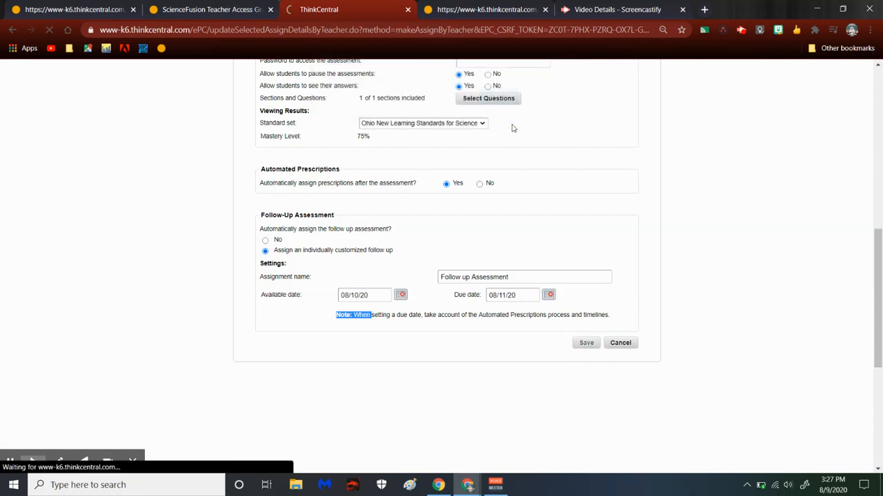
- Examine the Grade 7 Science assignment list for the quizzes, follow-up assessments and extra help entries with their due dates and statuses
{"action": "scroll", "coordinate": [482, 269], "scroll_direction": "down", "scroll_amount": 3}
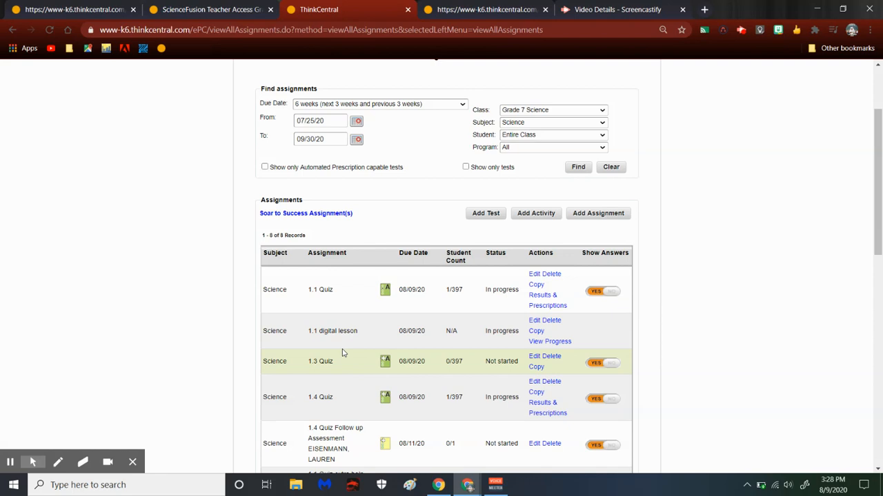
{"action": "scroll", "coordinate": [339, 360], "scroll_direction": "down", "scroll_amount": 1}
{"action": "scroll", "coordinate": [339, 358], "scroll_direction": "down", "scroll_amount": 1}
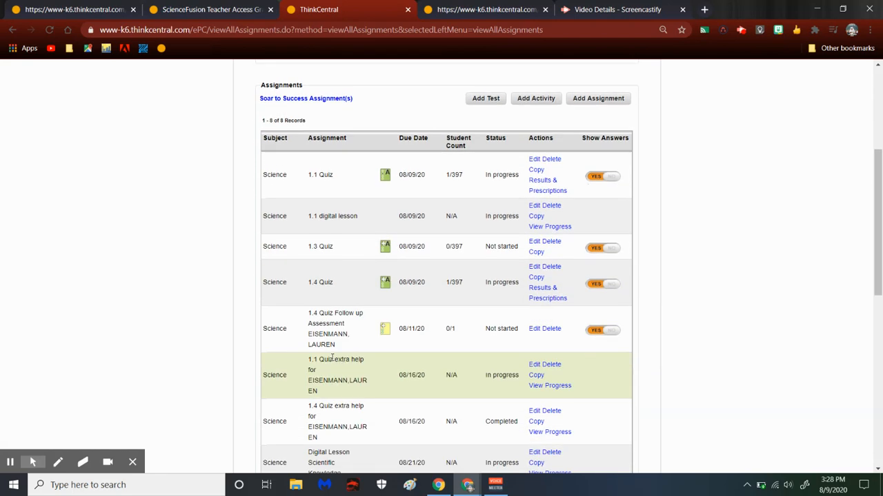
{"action": "scroll", "coordinate": [364, 339], "scroll_direction": "down", "scroll_amount": 1}
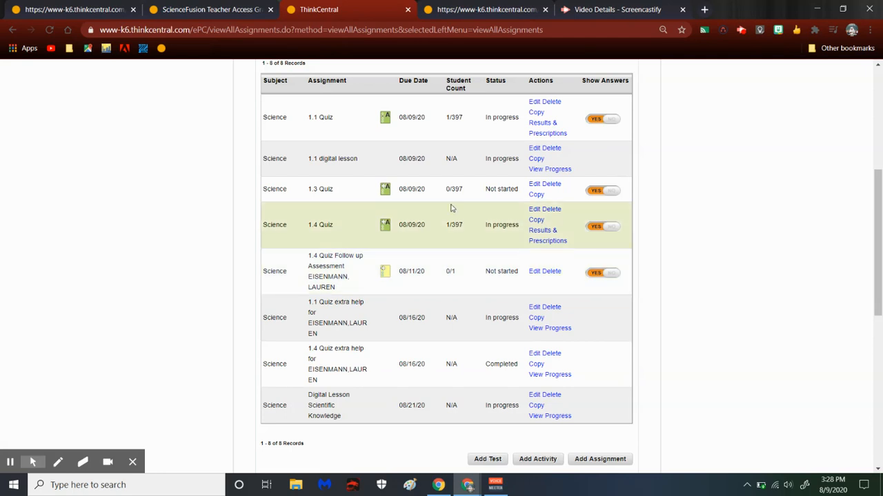
{"action": "scroll", "coordinate": [341, 206], "scroll_direction": "up", "scroll_amount": 2}
{"action": "scroll", "coordinate": [430, 223], "scroll_direction": "down", "scroll_amount": 1}
{"action": "scroll", "coordinate": [430, 223], "scroll_direction": "down", "scroll_amount": 1}
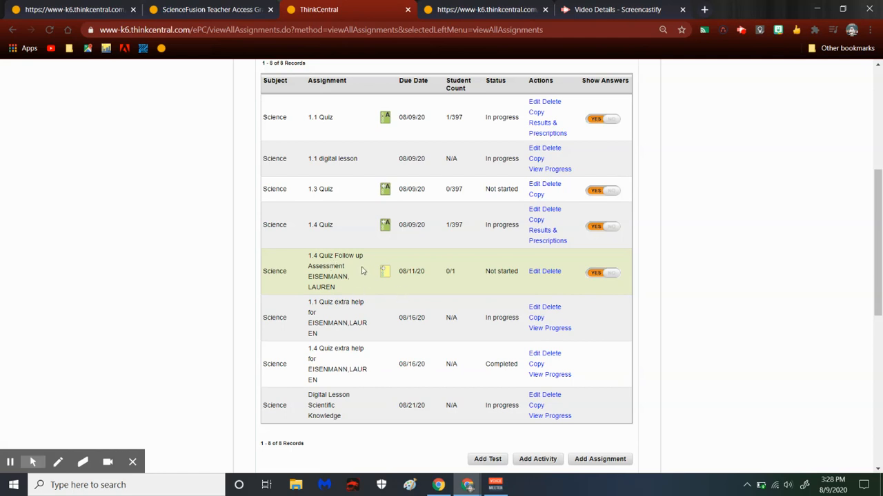
{"action": "scroll", "coordinate": [362, 271], "scroll_direction": "down", "scroll_amount": 1}
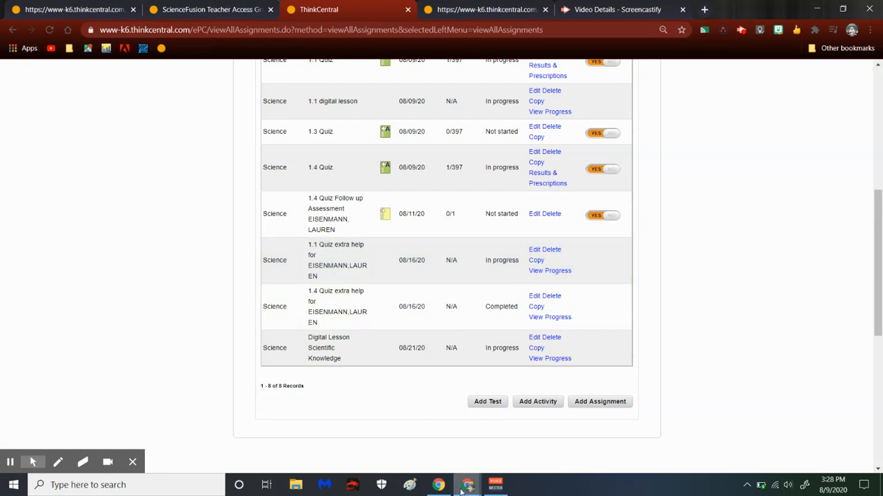
- Switch to the student's ThinkCentral window, go to the student home page and reopen the Things to Do list
{"action": "mouse_move", "coordinate": [468, 488]}
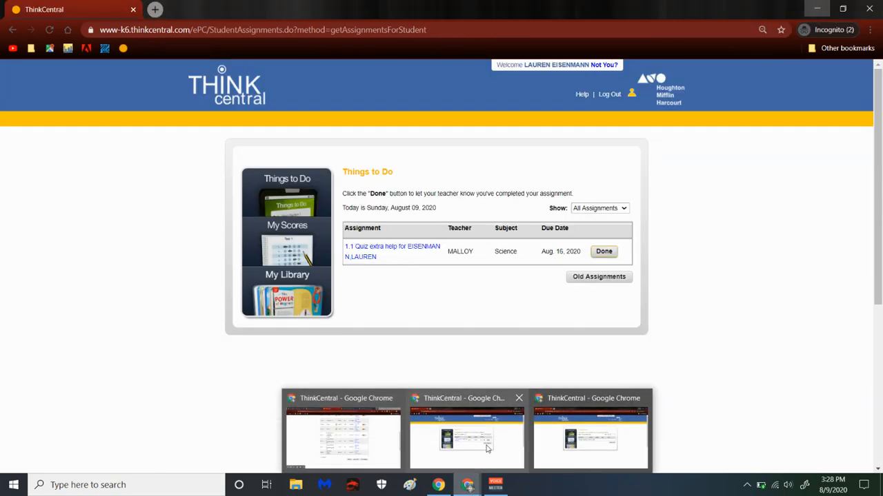
{"action": "left_click", "coordinate": [487, 448]}
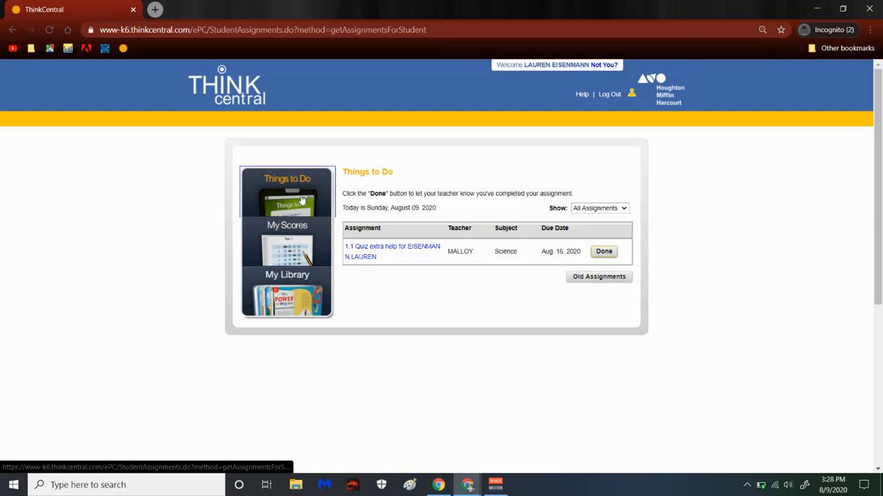
{"action": "left_click", "coordinate": [236, 99]}
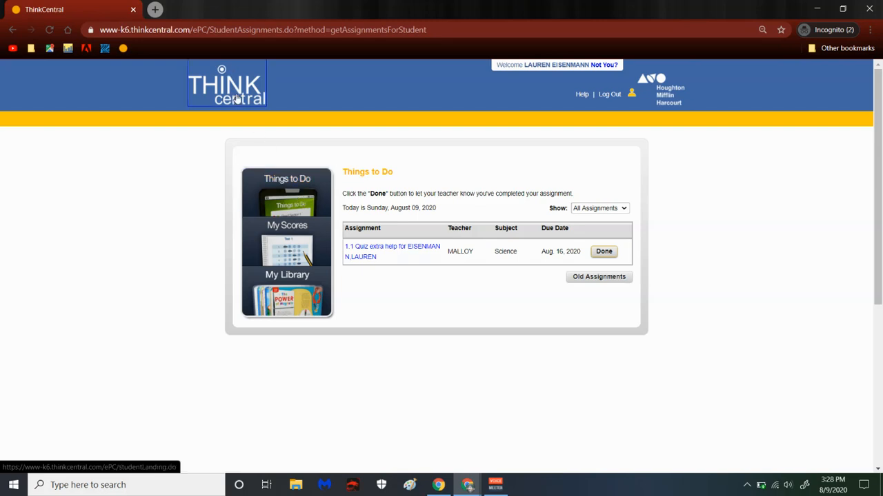
{"action": "left_click", "coordinate": [244, 94]}
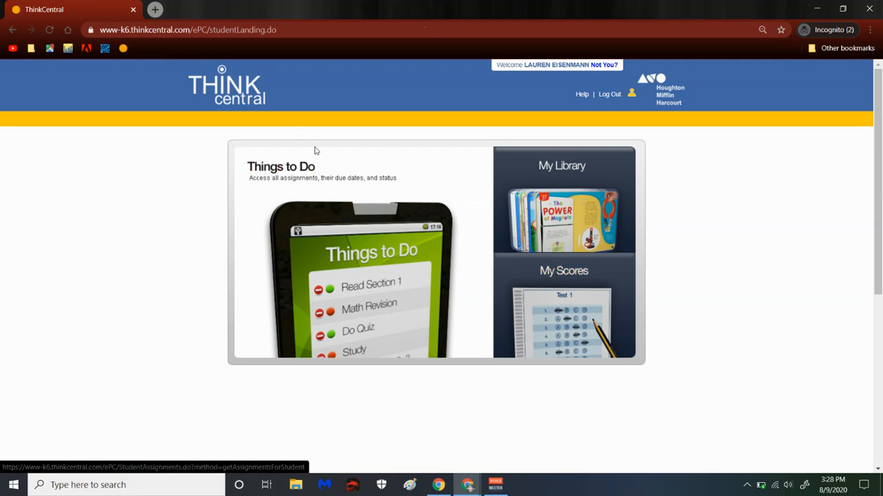
{"action": "left_click", "coordinate": [360, 281]}
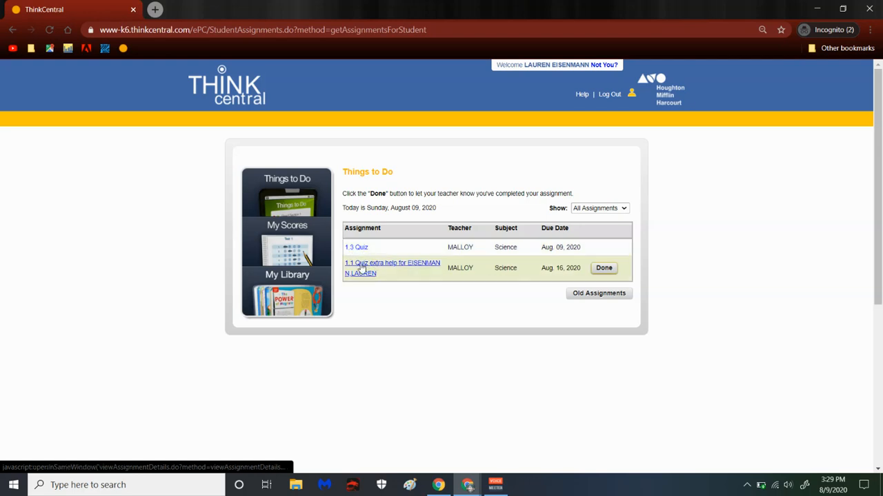
- Open the 1.1 Quiz extra help assignment, page through its Student Edition Unit 1, Lesson 1 resource, and close the book
{"action": "left_click", "coordinate": [361, 268]}
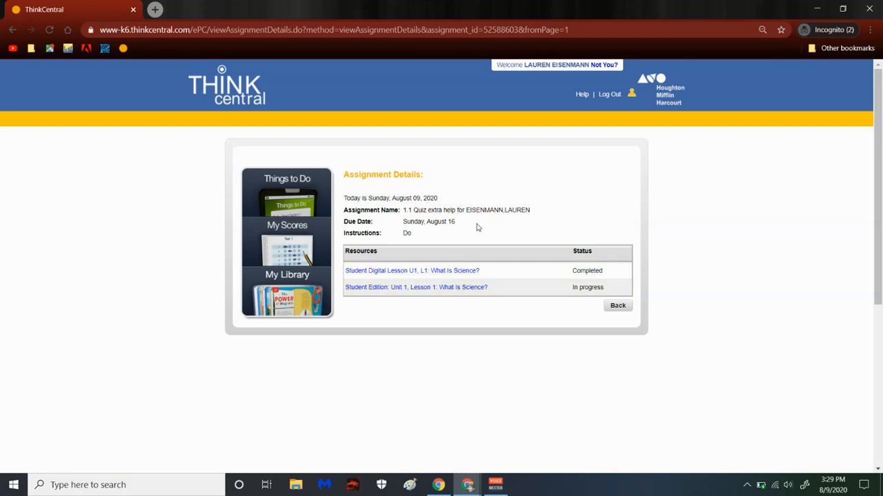
{"action": "left_click", "coordinate": [372, 288]}
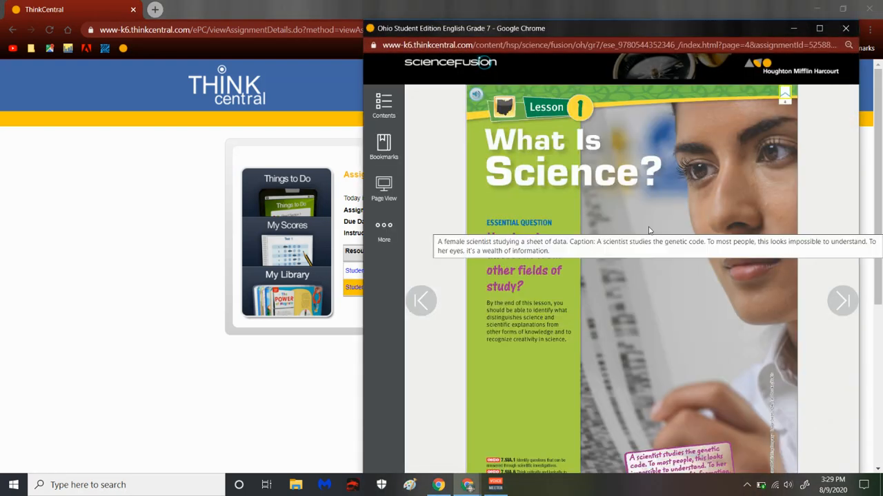
{"action": "left_click", "coordinate": [842, 301]}
{"action": "left_click", "coordinate": [842, 302]}
{"action": "left_click", "coordinate": [842, 301]}
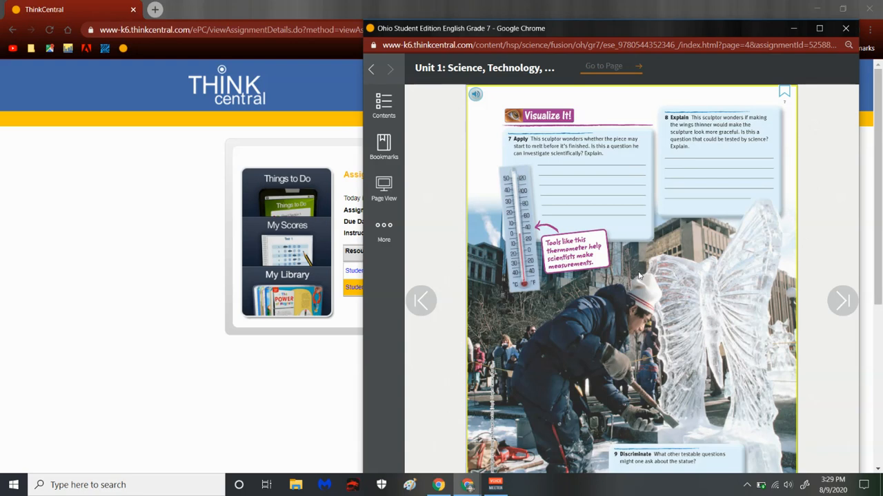
{"action": "left_click", "coordinate": [846, 29]}
- Preview the Student Digital Lesson U1, L1: What Is Science? from the extra help resources and close it
{"action": "left_click", "coordinate": [407, 273]}
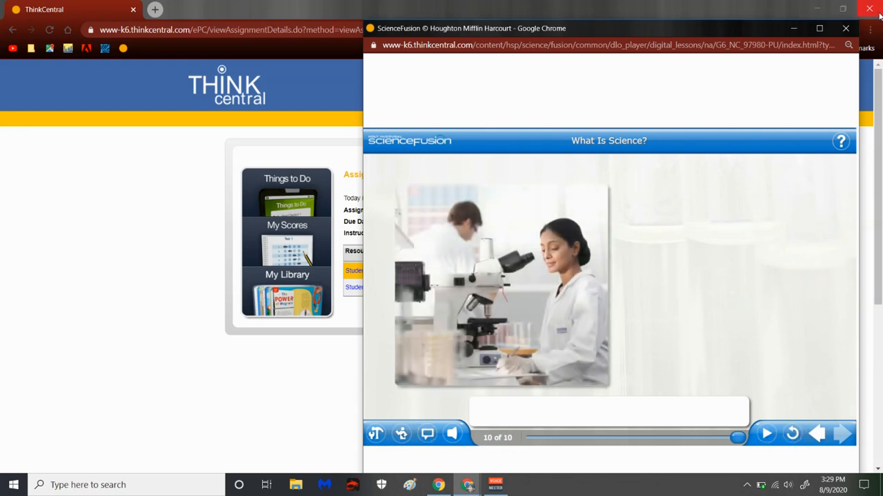
{"action": "left_click", "coordinate": [847, 29]}
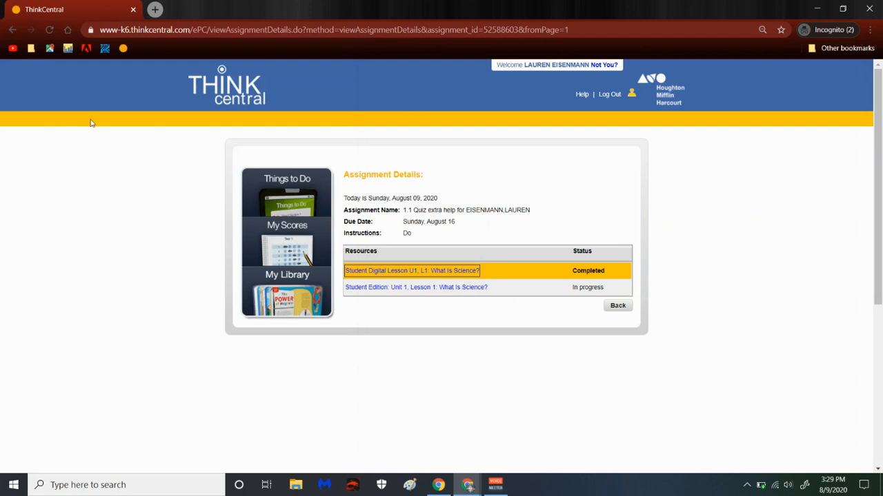
- Switch back to the teacher's ThinkCentral window and return to the start of the Assignment List
{"action": "left_click", "coordinate": [469, 485]}
{"action": "left_click", "coordinate": [350, 451]}
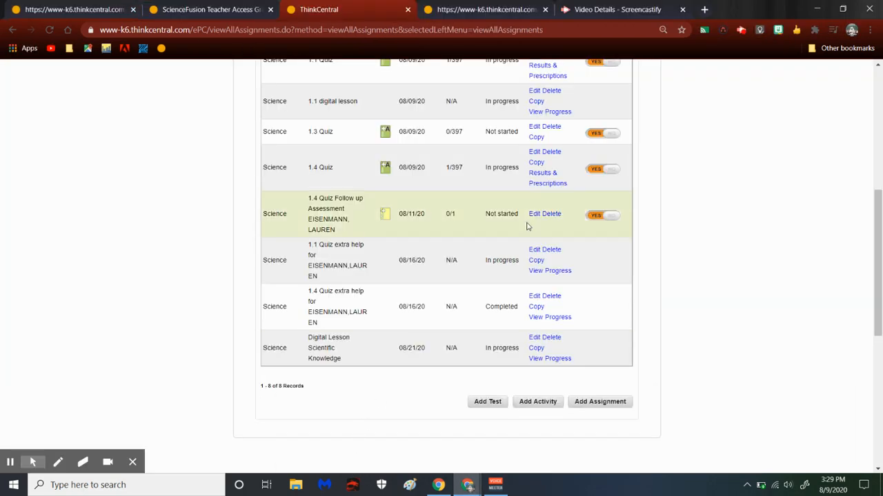
{"action": "scroll", "coordinate": [570, 255], "scroll_direction": "up", "scroll_amount": 3}
{"action": "scroll", "coordinate": [569, 254], "scroll_direction": "up", "scroll_amount": 3}
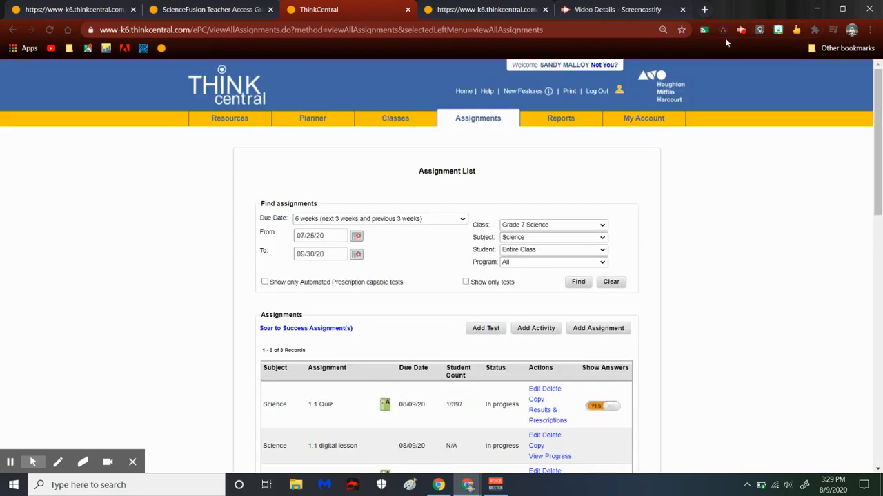